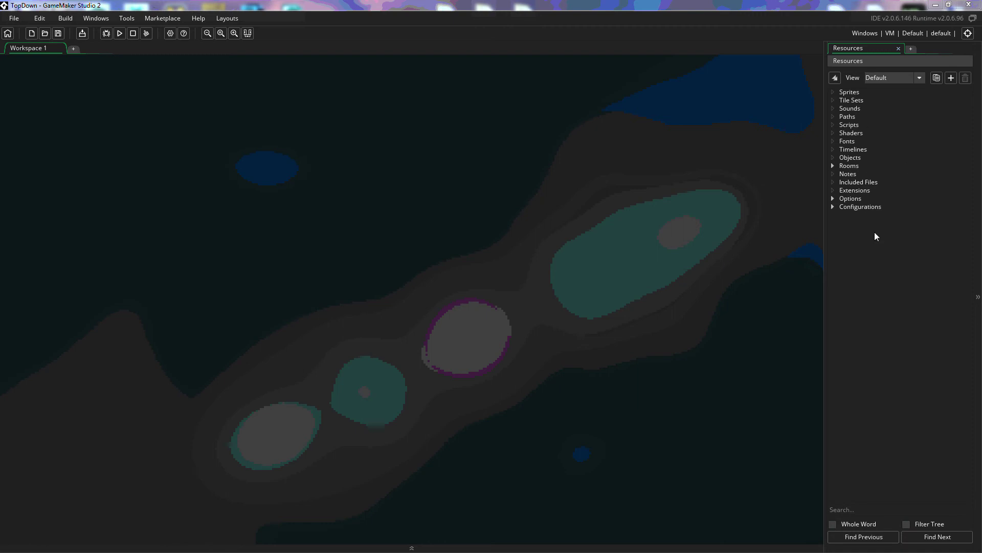
Select the Sprites category in the Resources tree and bring up its context menu
left_click(844, 94)
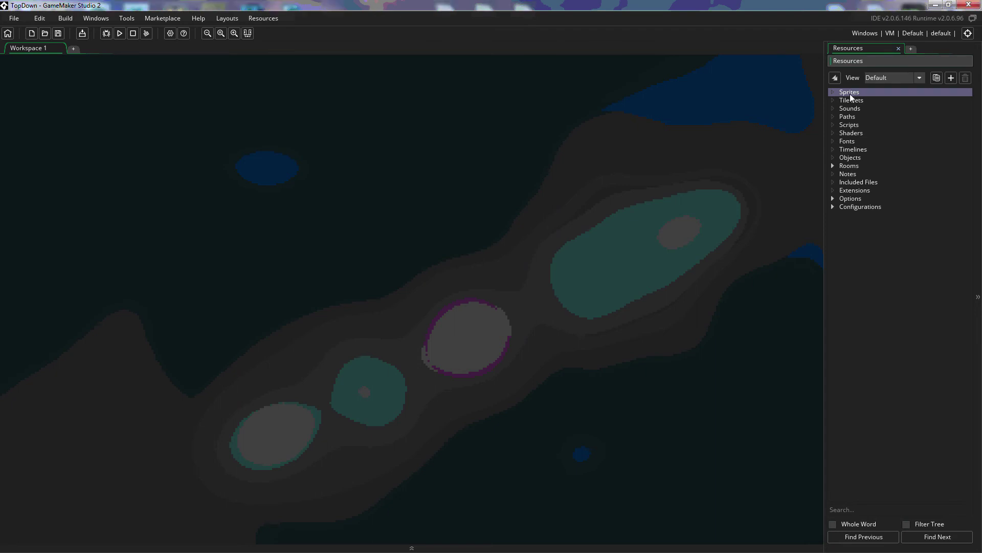
right_click(850, 95)
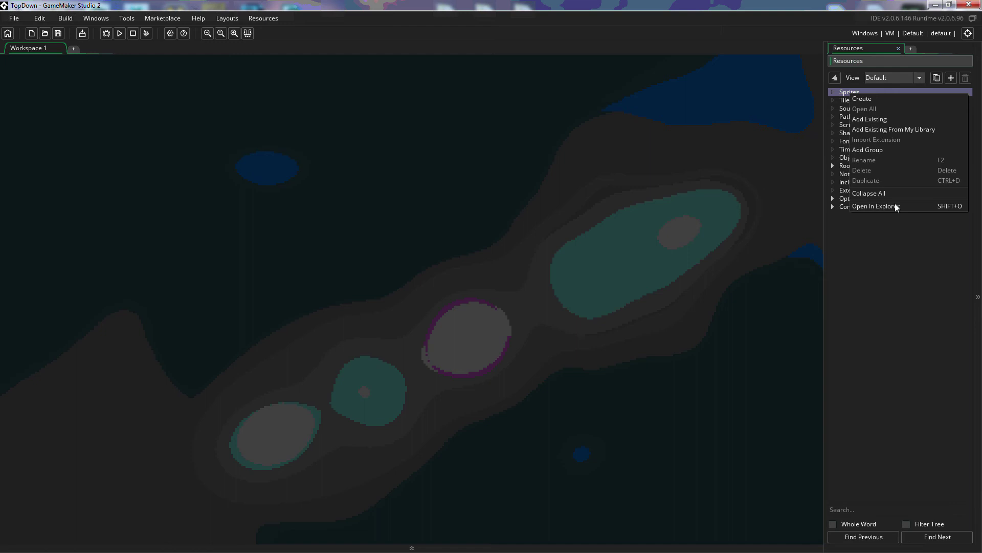
Create a new sprite from the Sprites context menu
left_click(866, 98)
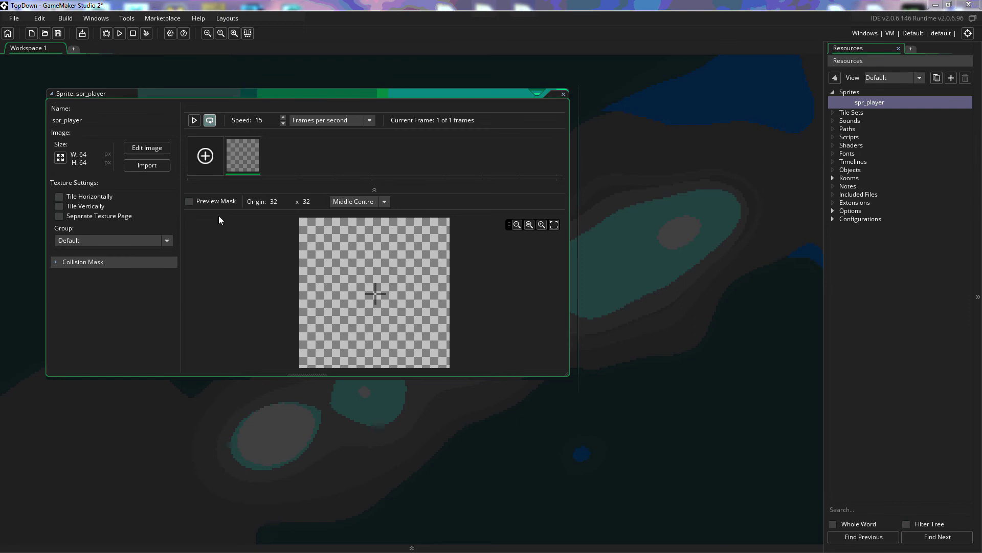
Import survivor-idle_knife_0 through _19 from the idle folder, accepting the non-undoable import
left_click(149, 164)
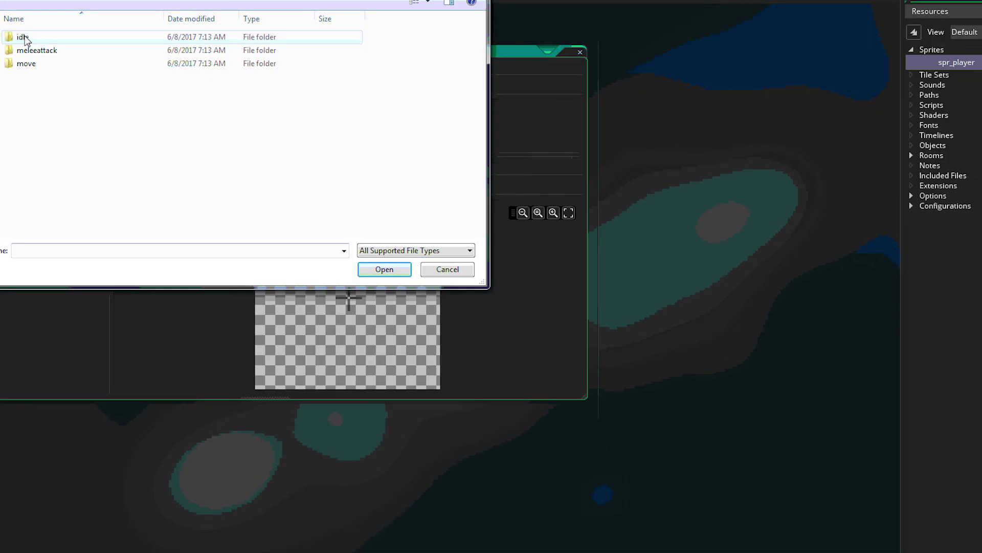
left_click(114, 85)
double_click(23, 40)
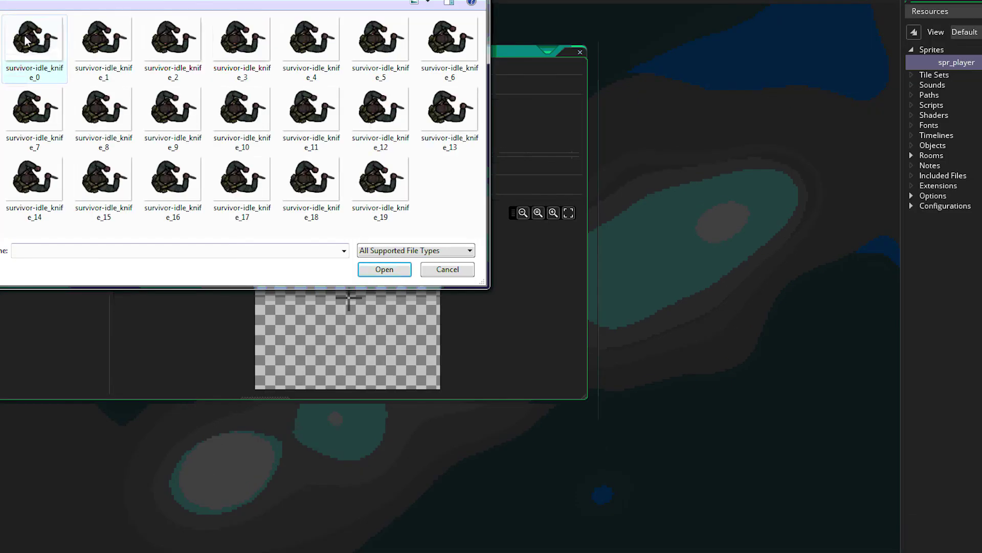
left_click(26, 41)
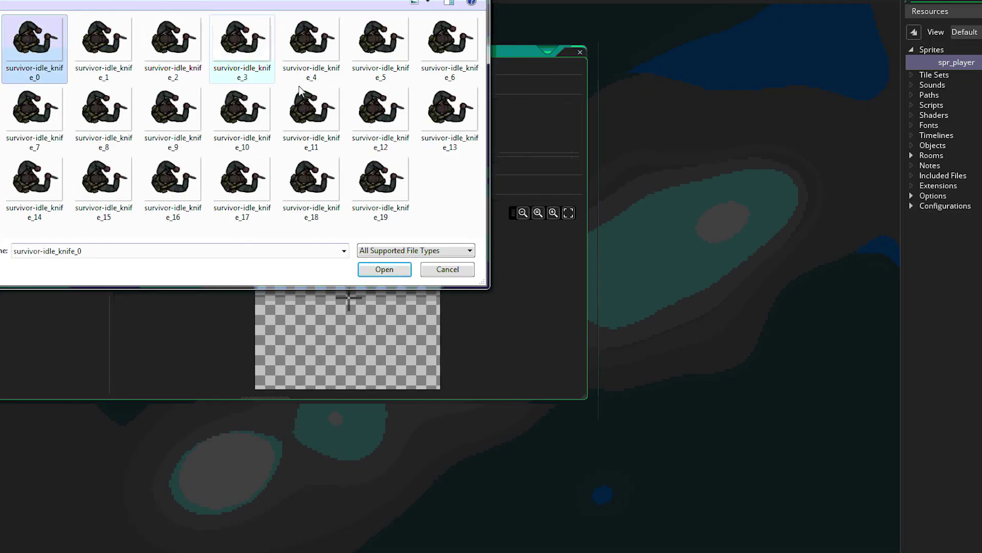
left_click(386, 194, "shift")
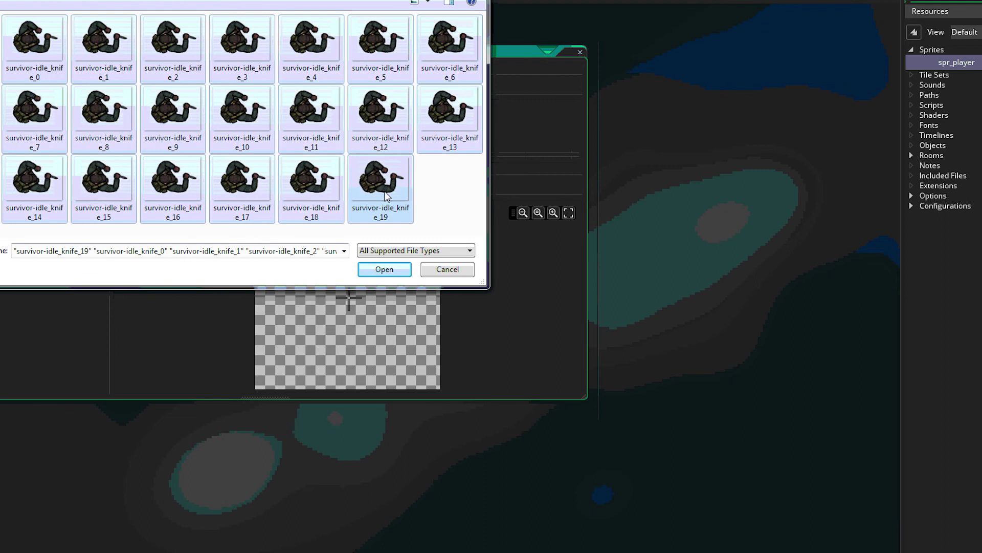
left_click(392, 270)
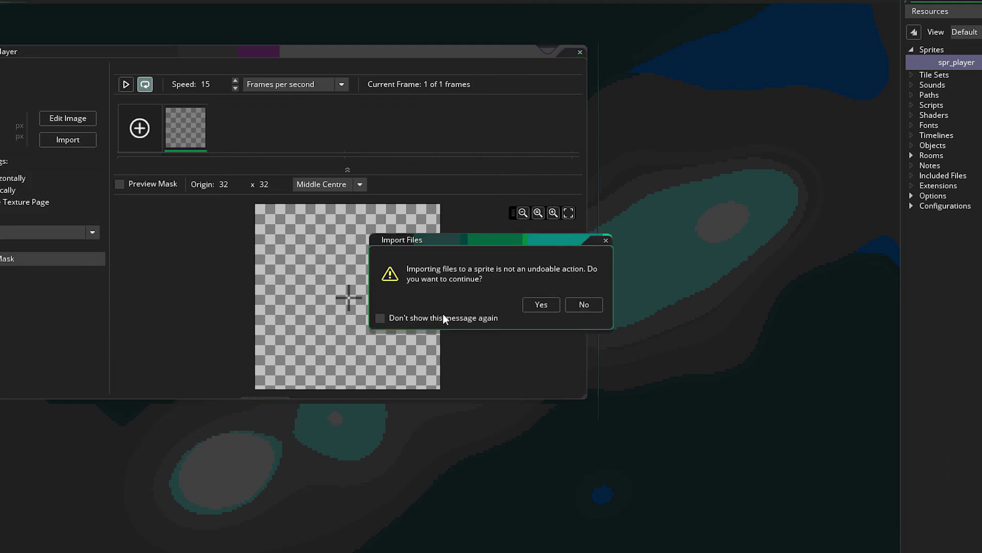
left_click(541, 304)
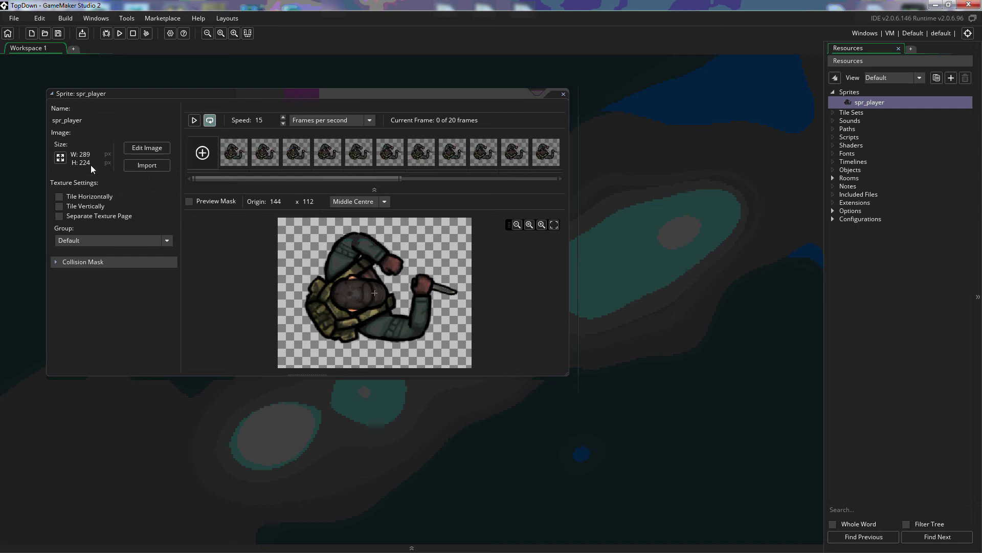
Open spr_player's Resize Properties and enter a scaled width of 400, scaling in pixels
left_click(61, 159)
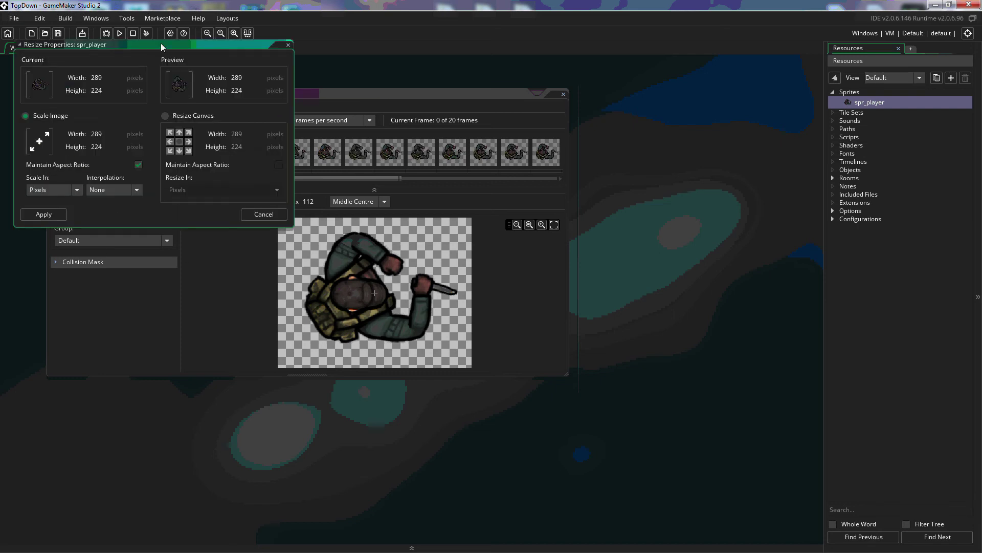
left_click_drag(161, 43, 468, 241)
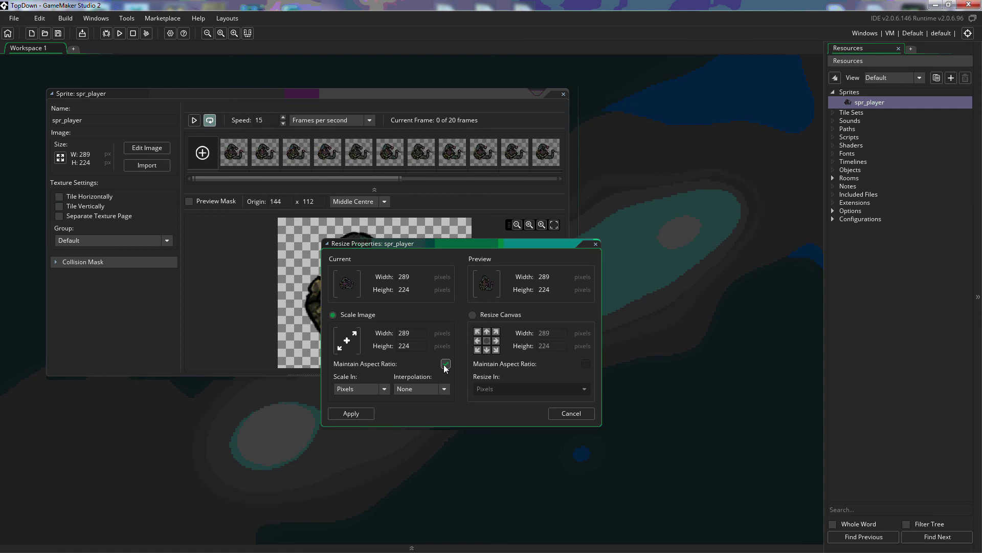
left_click(415, 333)
type("400")
left_click(429, 351)
left_click(385, 388)
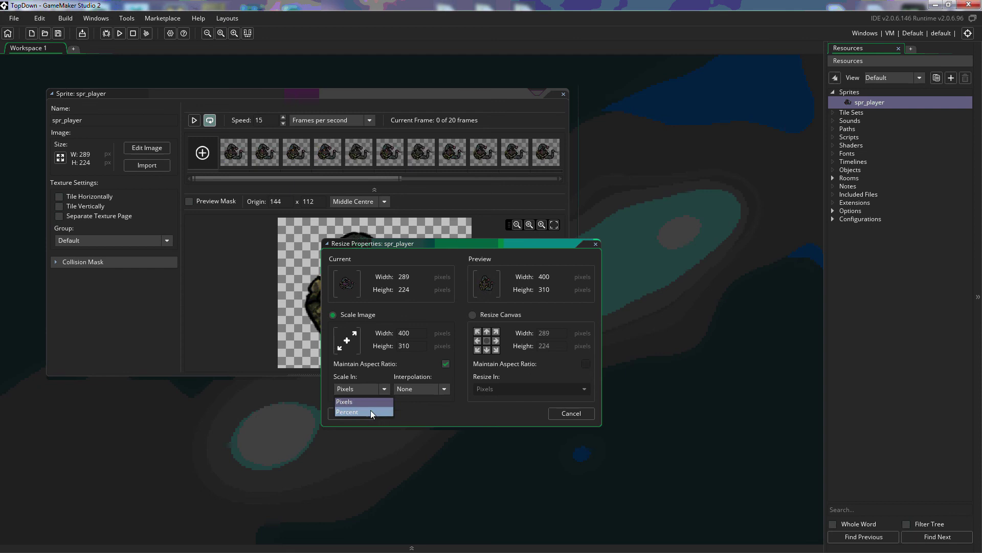
left_click(427, 415)
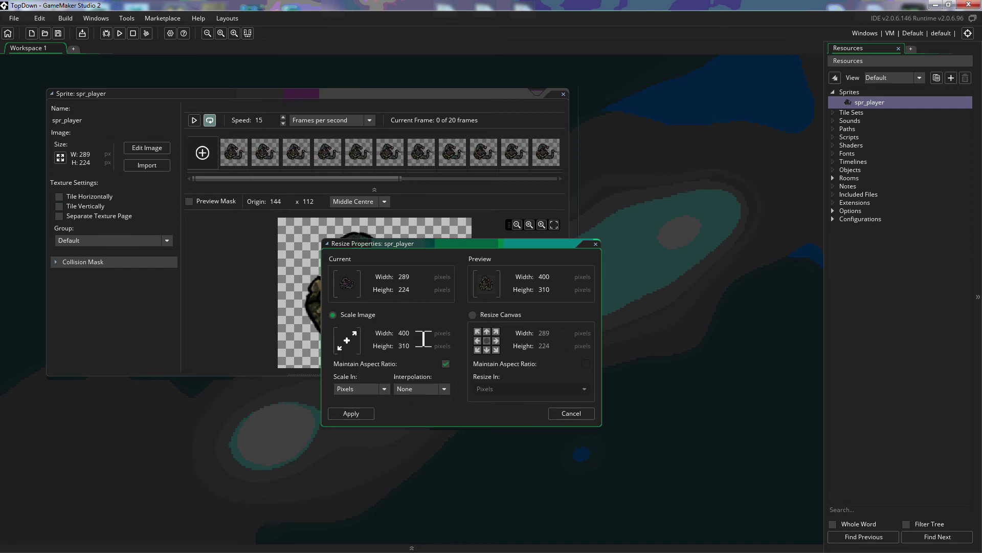
left_click(423, 351)
left_click(398, 333)
Switch to Resize Canvas and place a custom origin at 131, 106 on the character's body
left_click(473, 317)
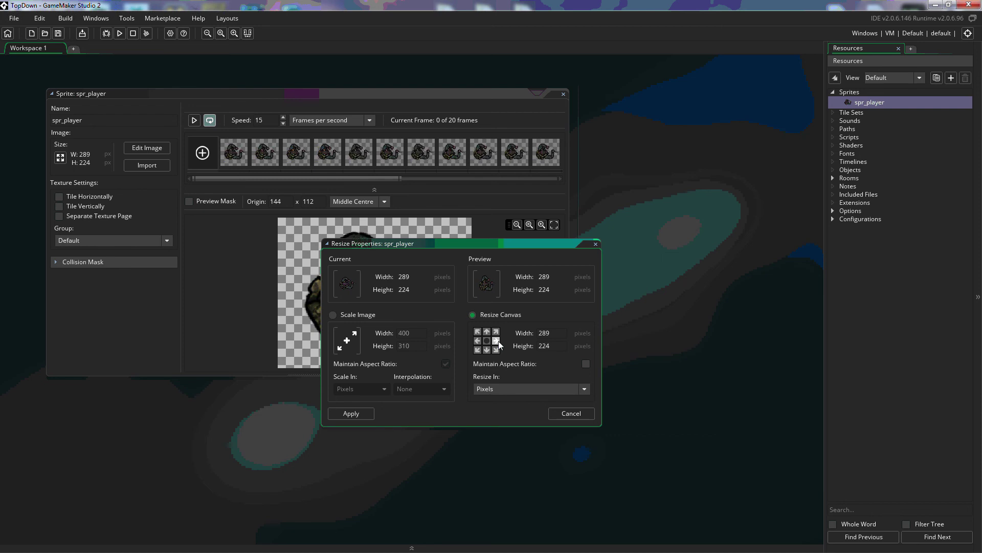
left_click_drag(438, 245, 532, 344)
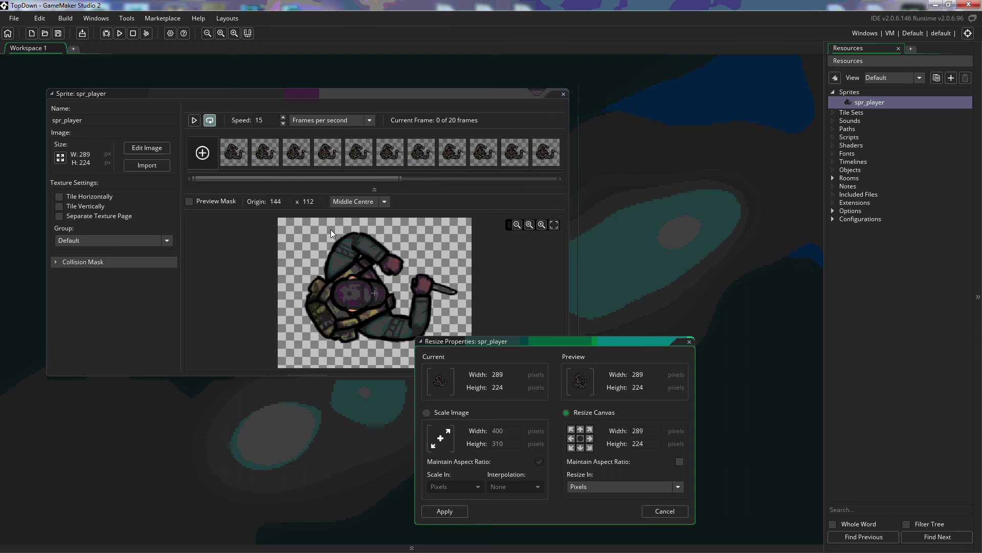
left_click(299, 276)
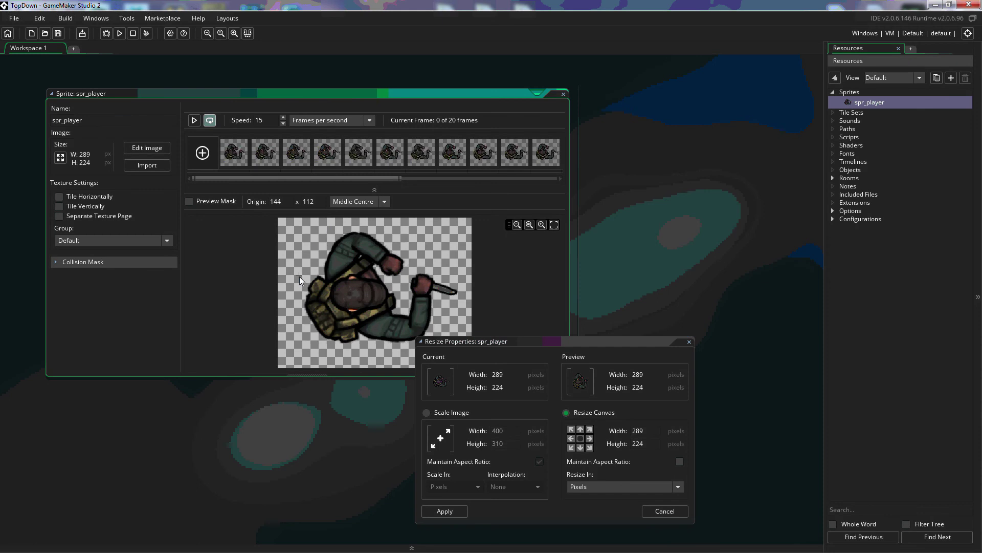
left_click(366, 289)
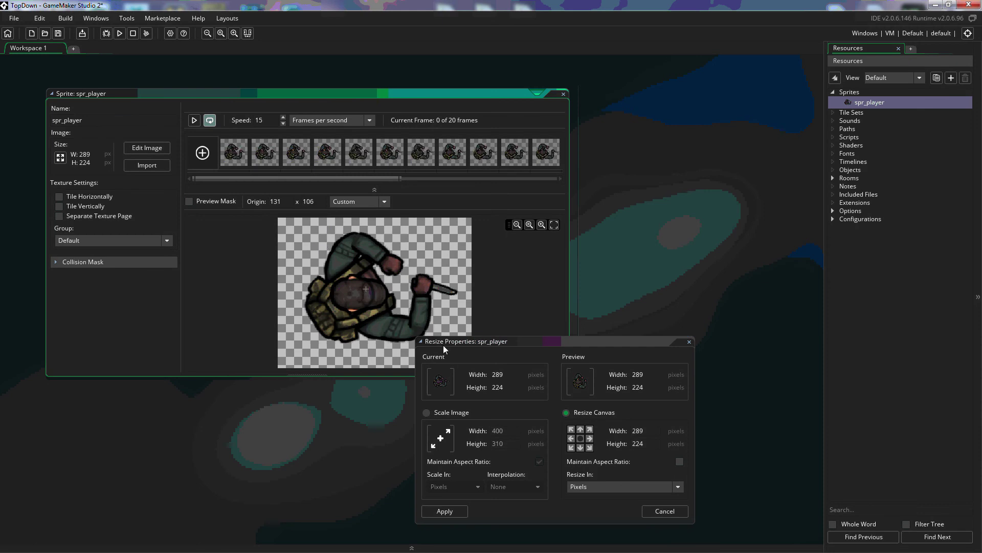
Try top-left, top-centre and centre canvas anchors, keeping pixels and aspect ratio unlocked
left_click(571, 429)
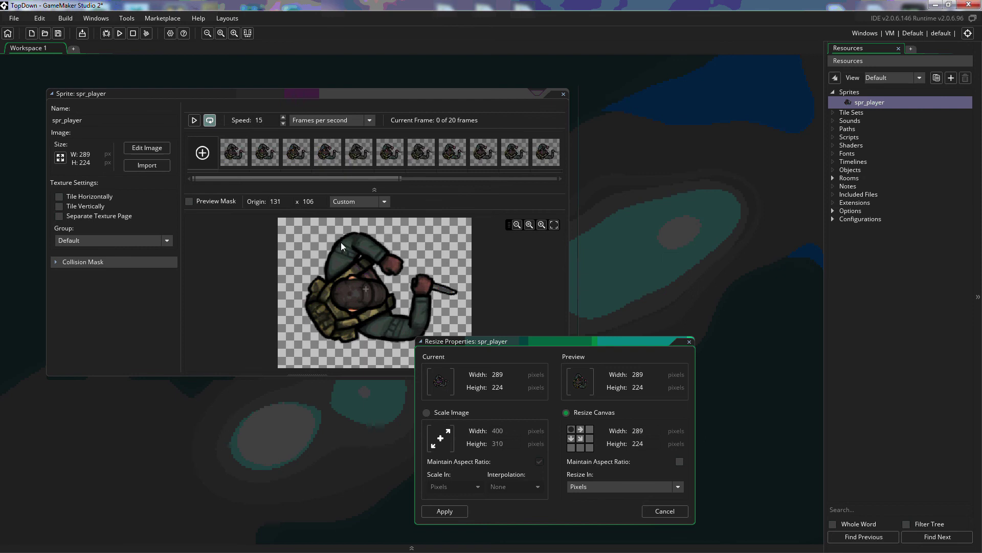
left_click_drag(518, 346, 634, 326)
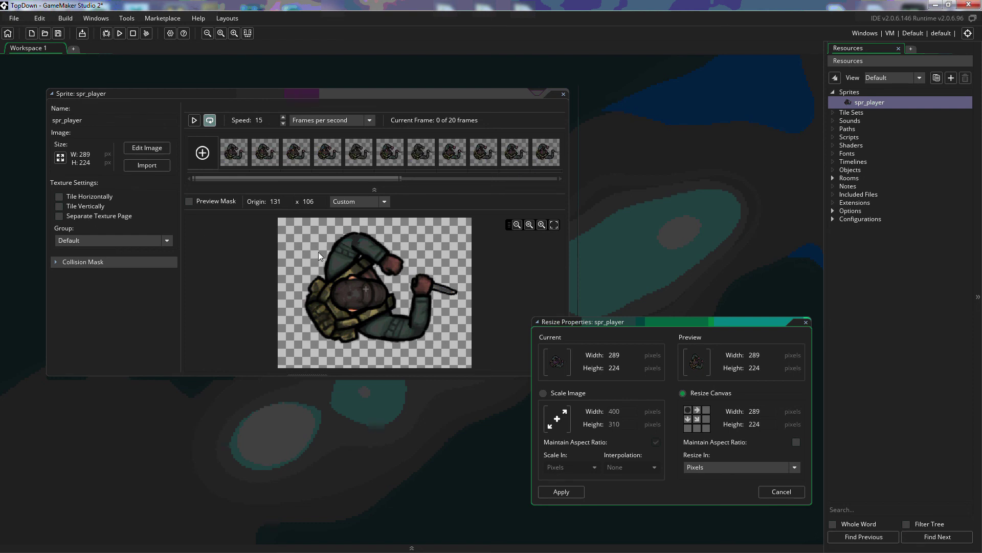
left_click(697, 410)
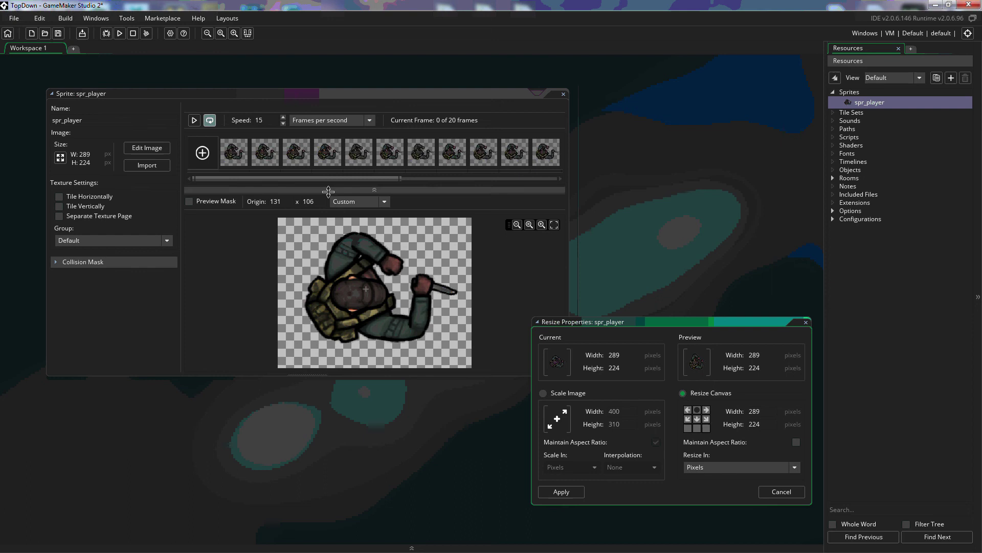
left_click(697, 419)
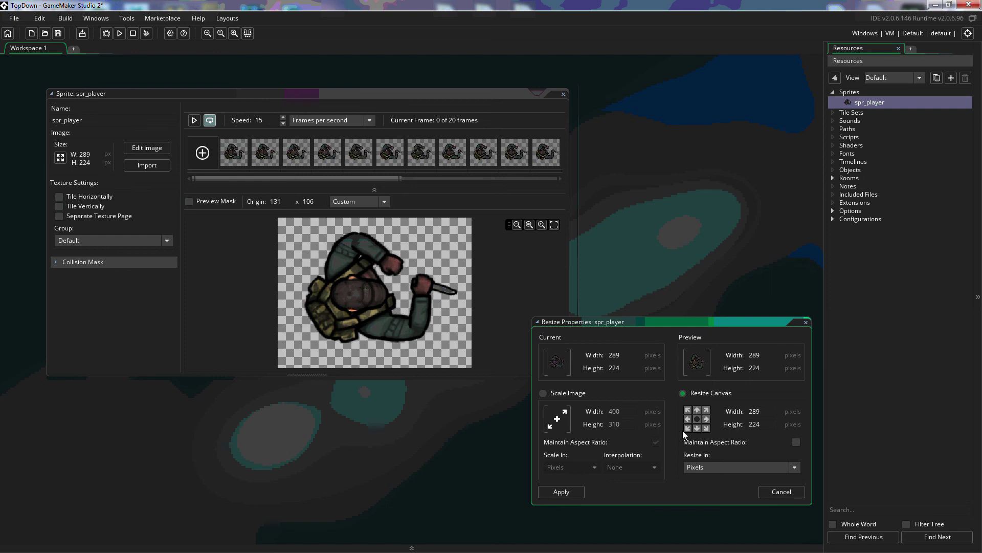
left_click(795, 468)
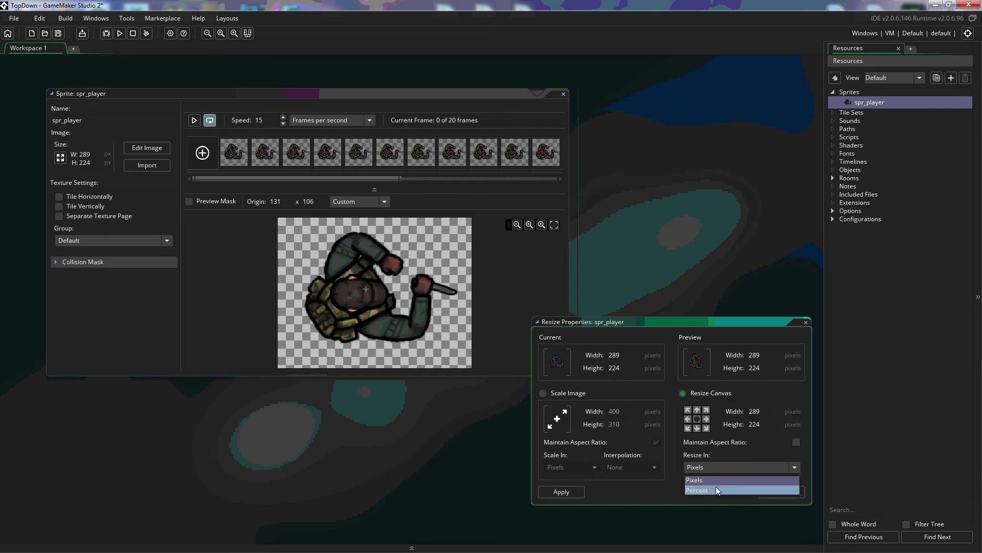
left_click(729, 458)
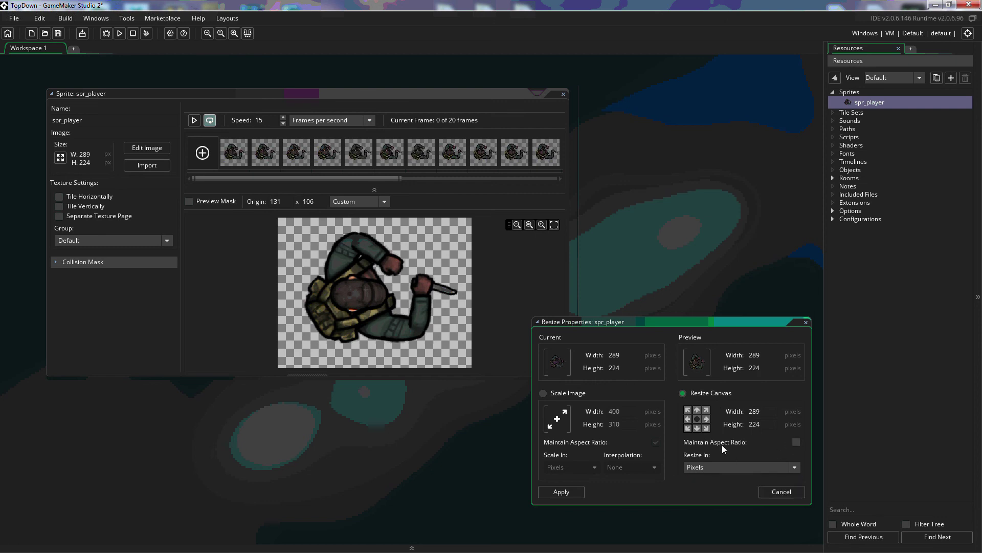
left_click(796, 442)
left_click(796, 442)
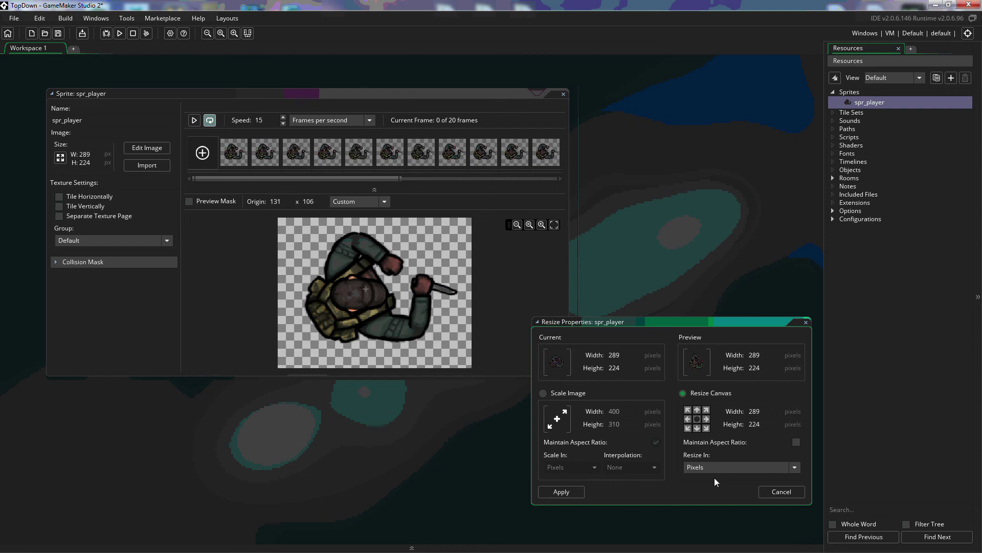
Cancel the resize settings, play the animation, and lower its speed to 5 frames per second
left_click(782, 492)
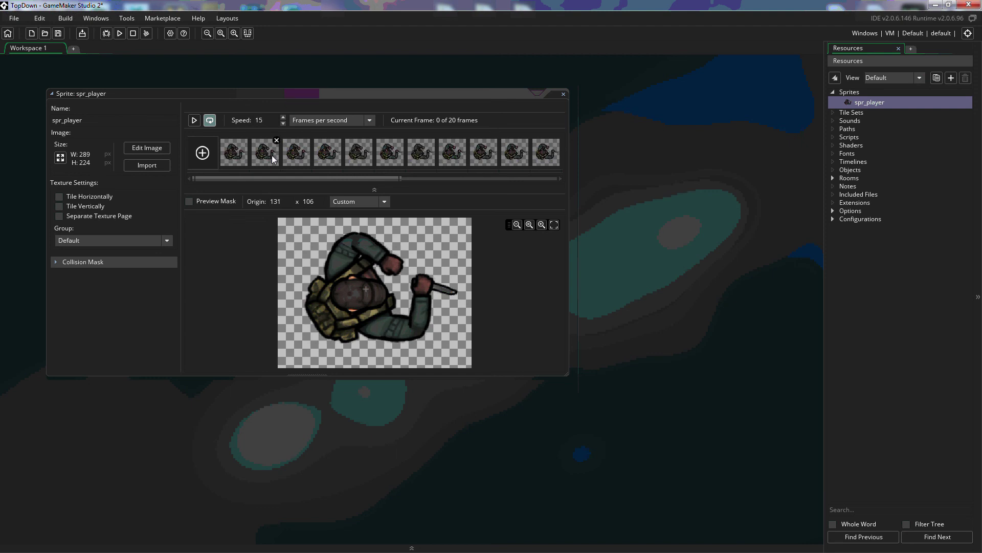
left_click(193, 121)
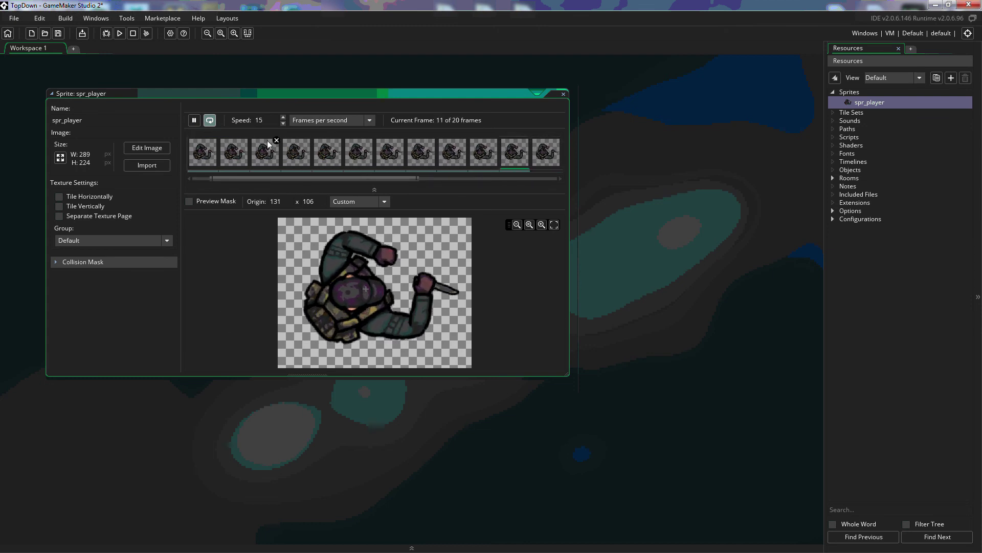
left_click(283, 123)
left_click(283, 123)
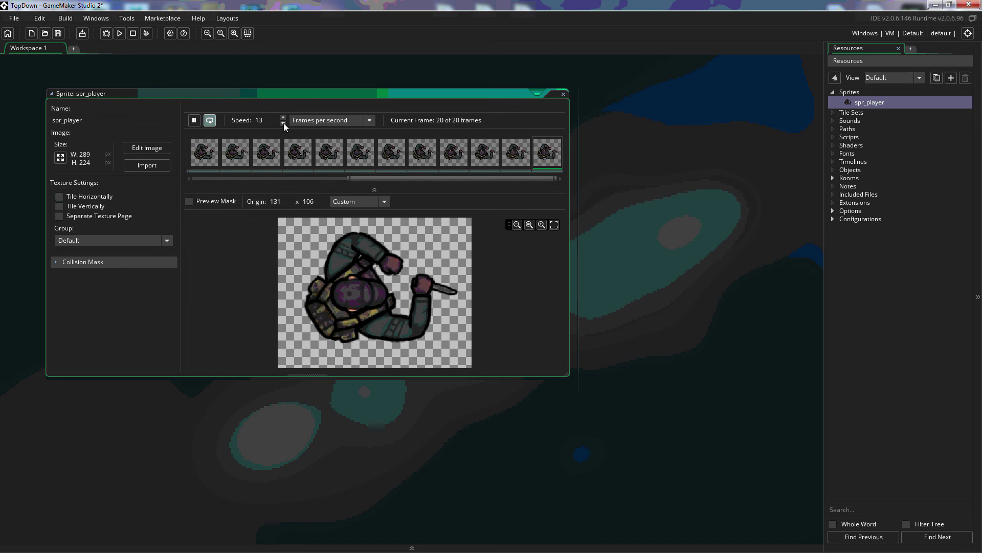
left_click(283, 124)
left_click(282, 124)
left_click(282, 123)
left_click(283, 123)
left_click(283, 123)
left_click(283, 124)
left_click(283, 123)
left_click(283, 123)
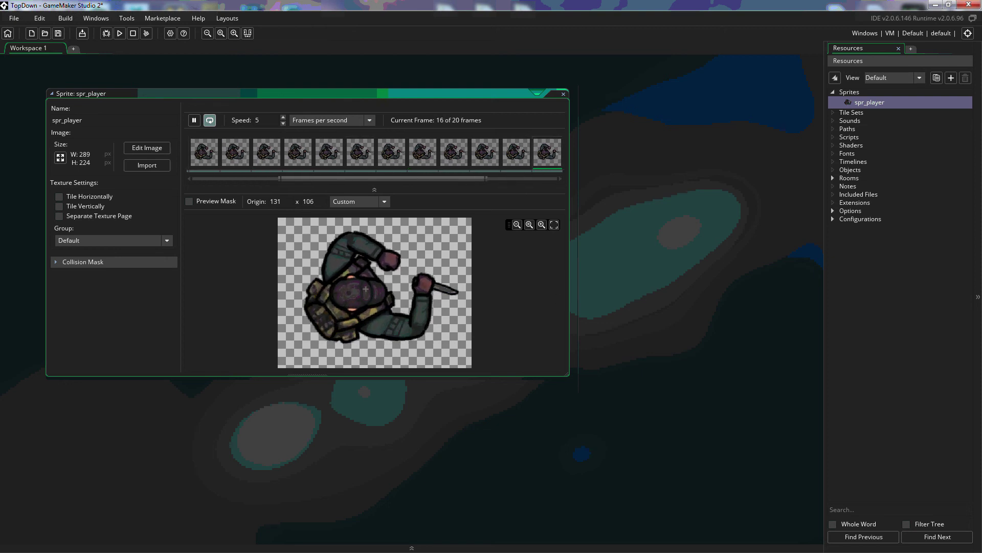
Pause playback, set the origin to 104 x 113, and turn on Preview Mask
key("space")
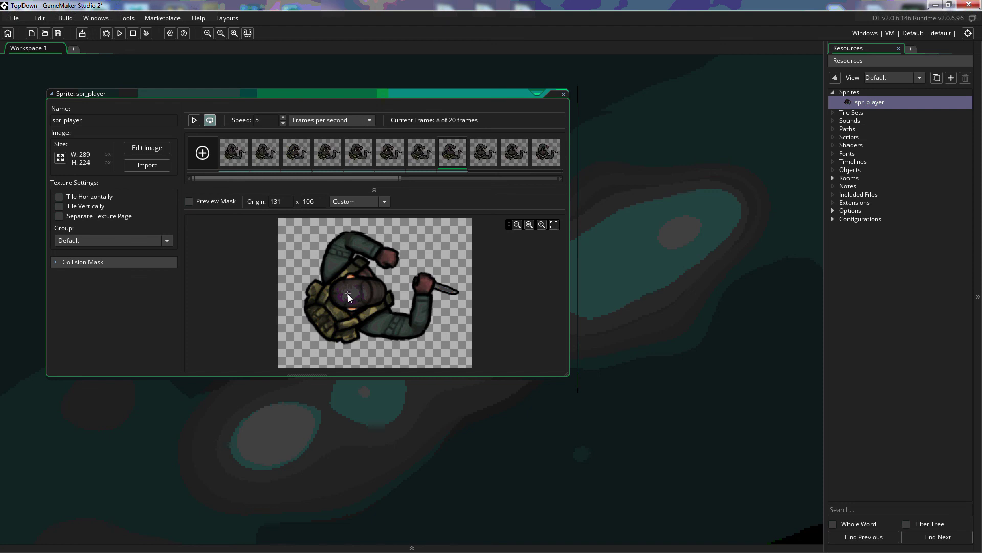
left_click(348, 293)
left_click(190, 201)
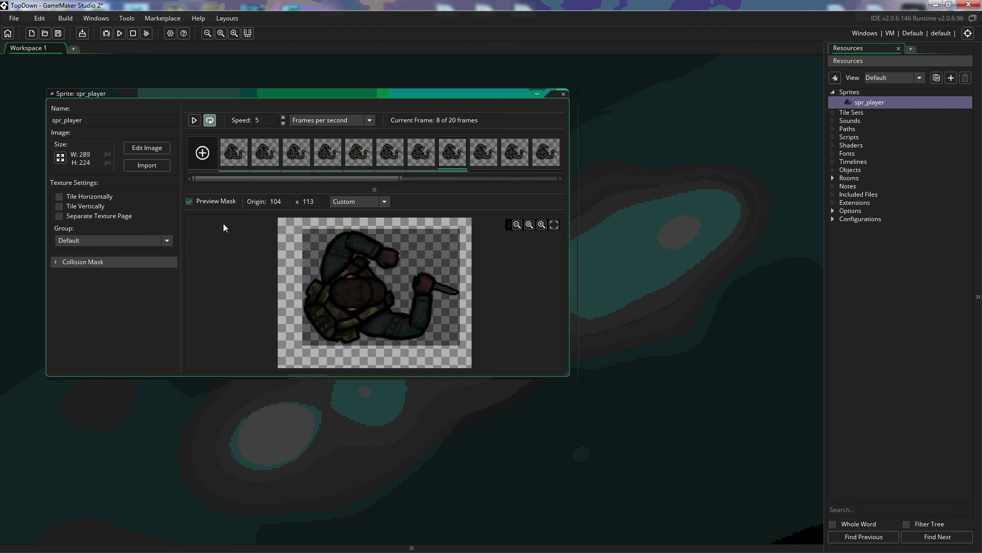
Switch the collision mask mode to Manual after briefly trying Full Image
left_click(56, 262)
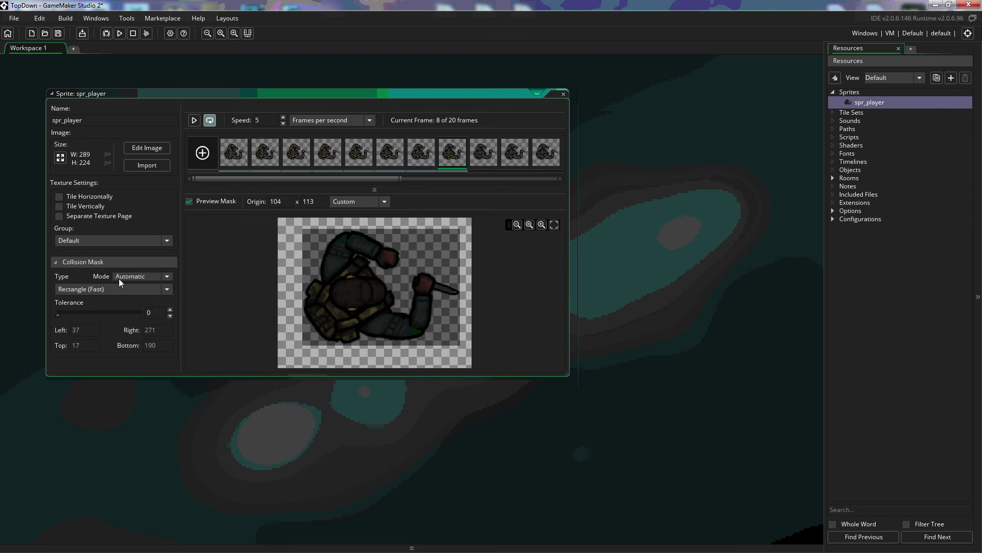
left_click(165, 277)
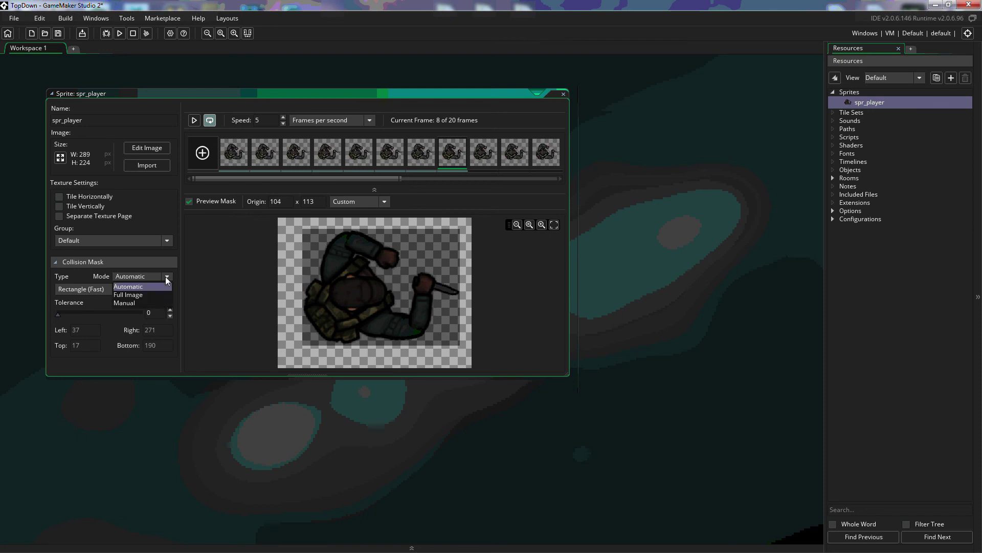
left_click(126, 295)
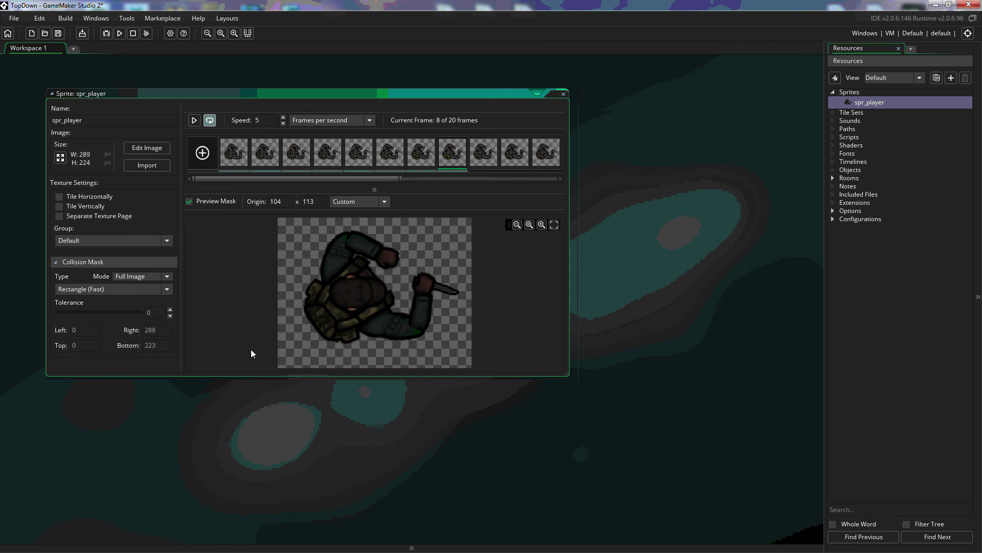
left_click(148, 276)
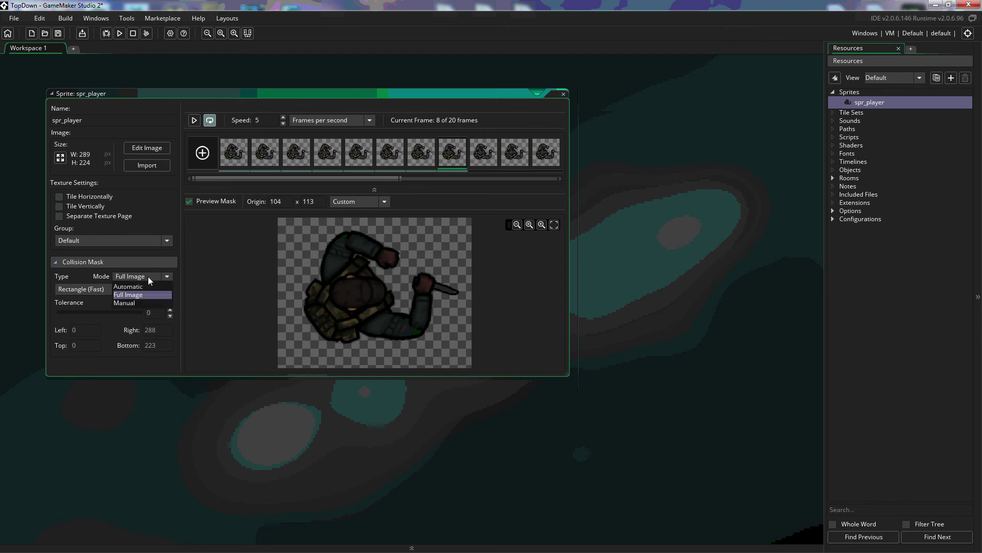
left_click(135, 301)
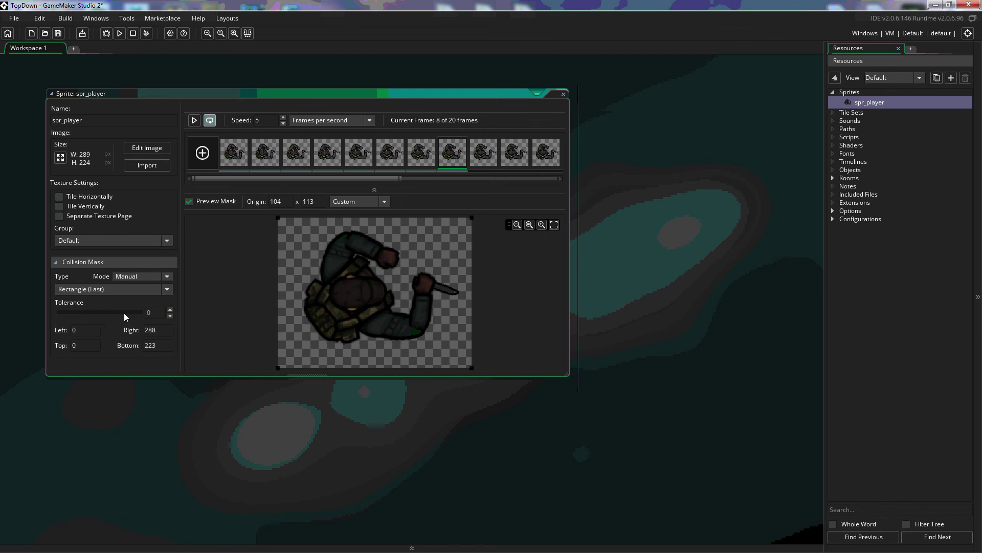
Drag the mask corners in to bounds Left 37, Right 270, Top 20, Bottom 187
double_click(74, 330)
left_click_drag(277, 367, 302, 344)
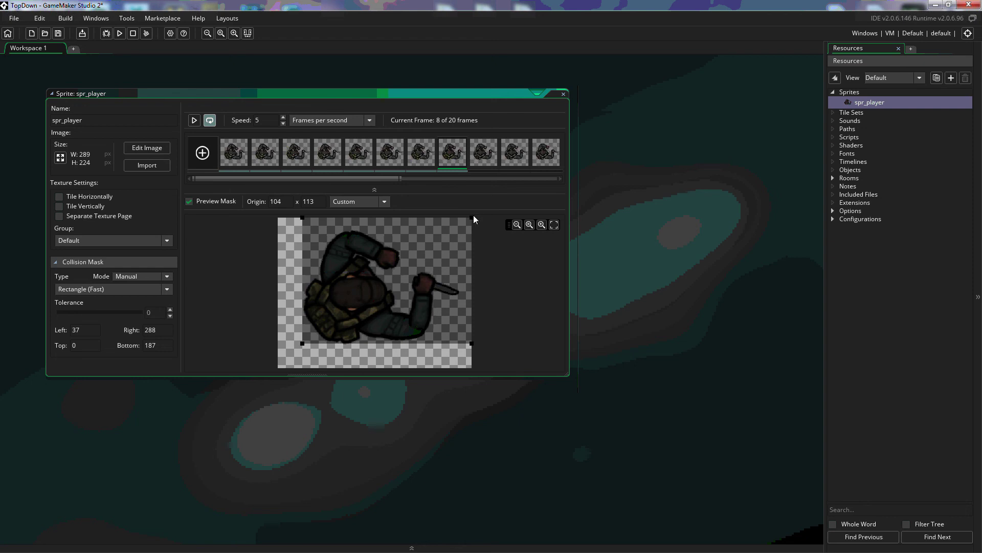
left_click_drag(473, 216, 459, 232)
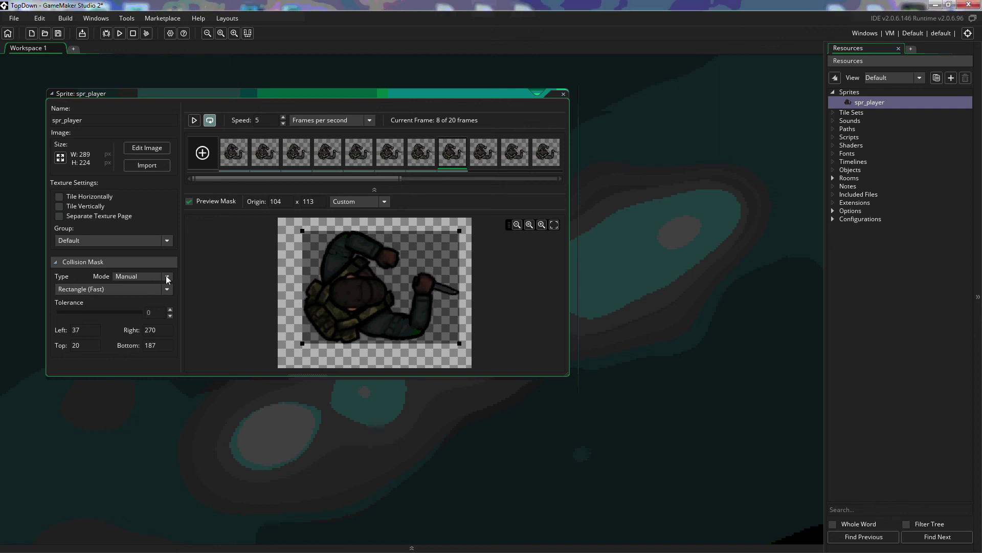
Preview Ellipse (Slow) and Diamond (Slow) mask types, then choose Precise (Slow)
left_click(167, 290)
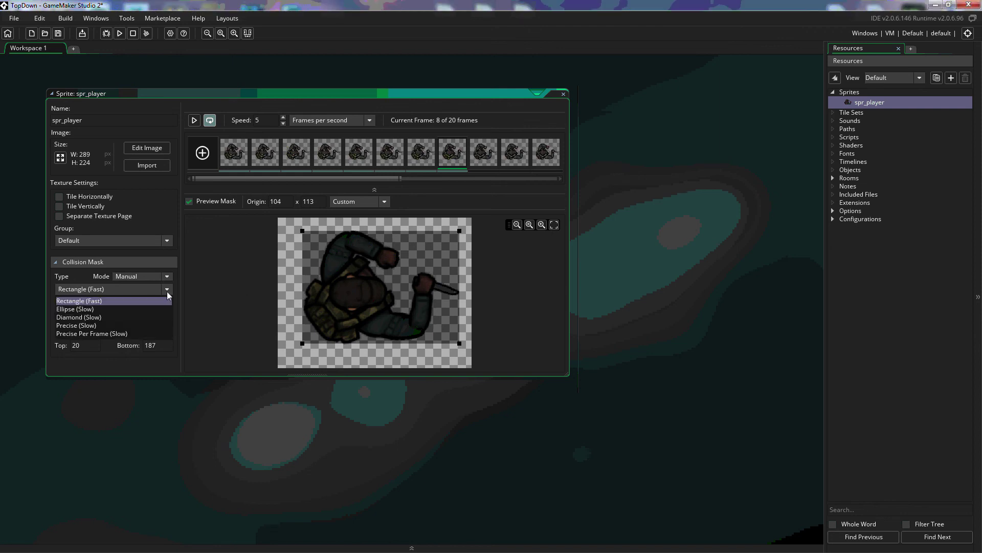
left_click(70, 309)
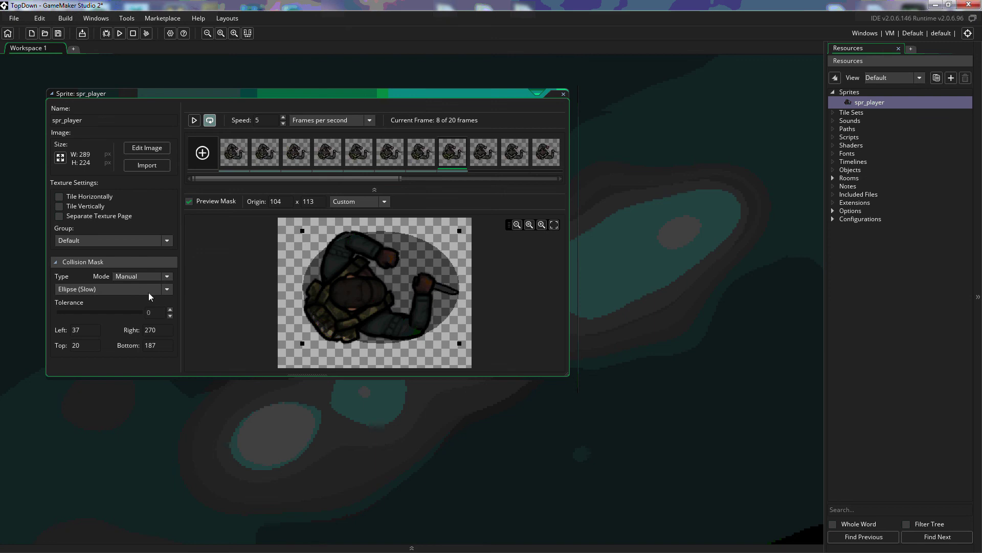
left_click(117, 289)
left_click(99, 317)
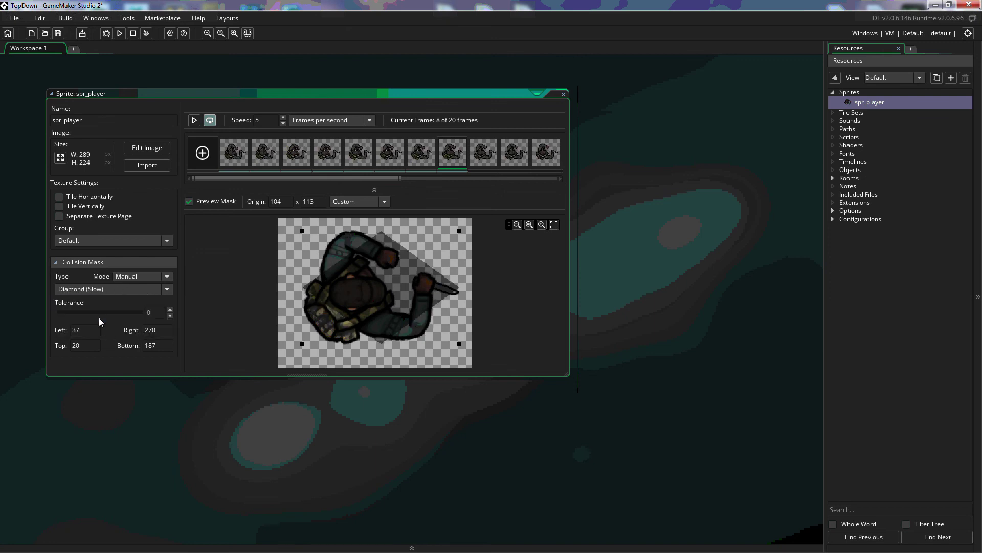
left_click(103, 291)
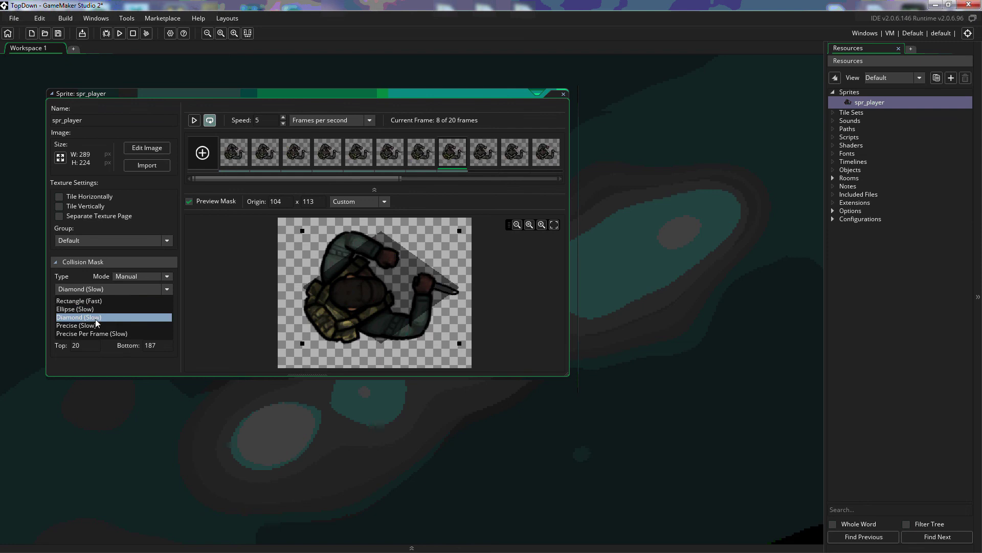
left_click(95, 318)
left_click(100, 288)
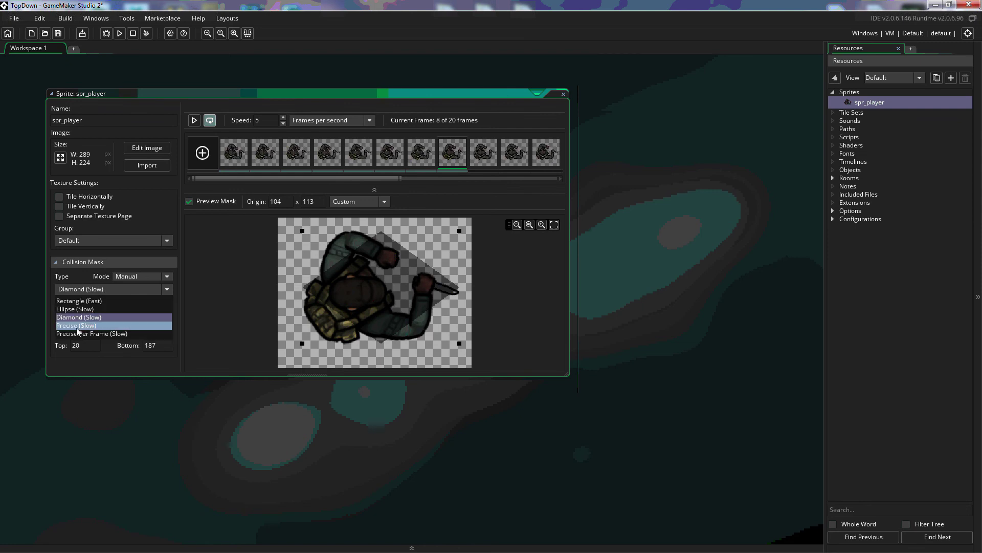
left_click(77, 327)
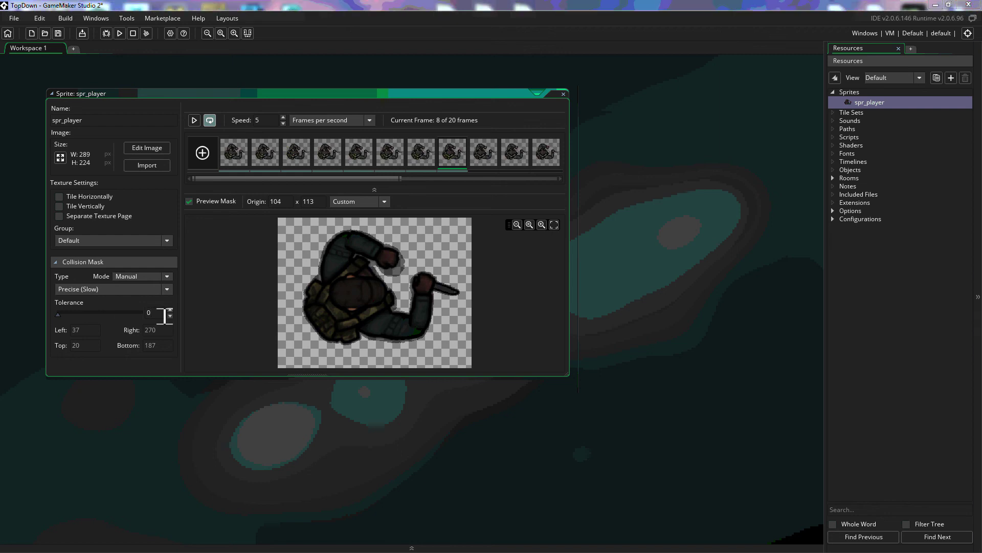
Set the precise collision mask's tolerance to 255
left_click_drag(165, 312, 132, 316)
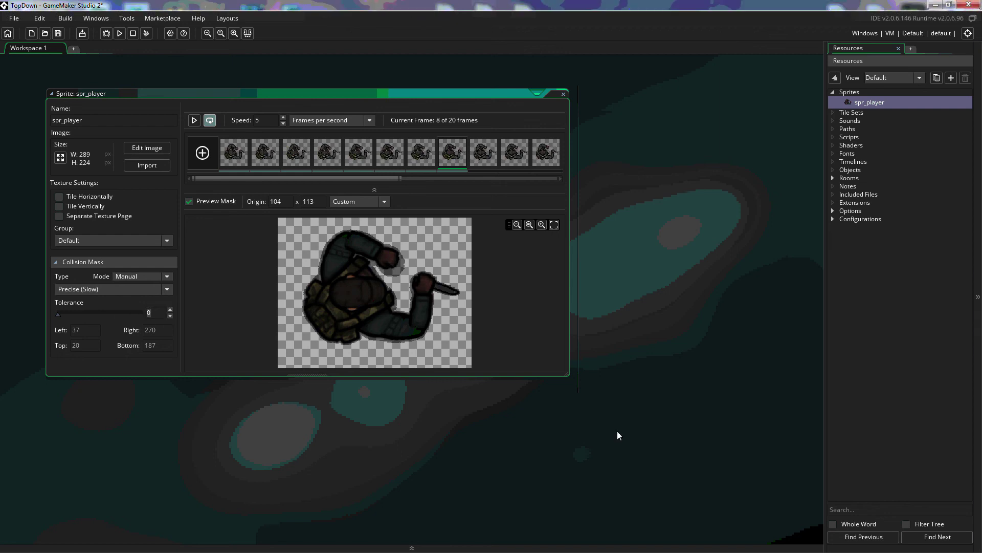
type("255")
key("Return")
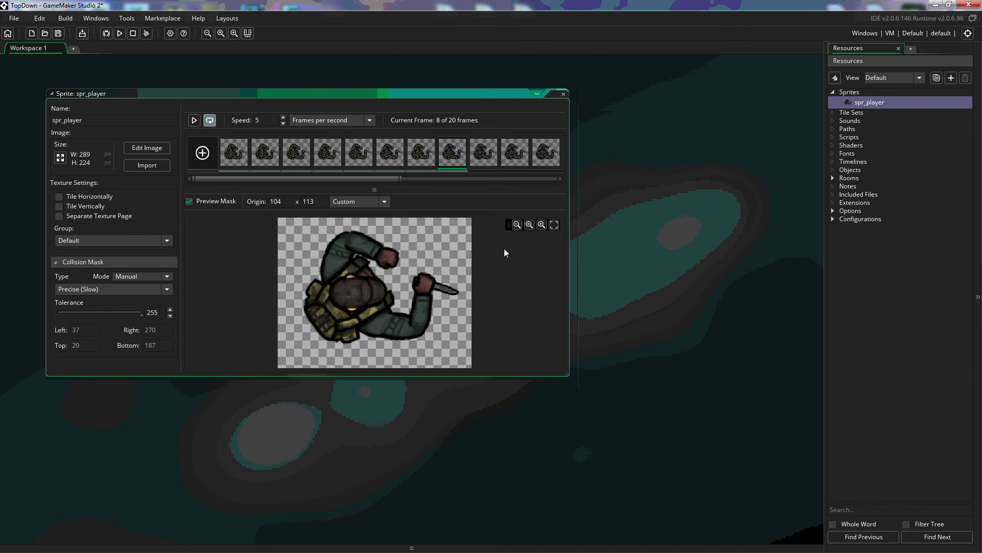
Zoom in four steps on the sprite and show the collision mask overlay again
left_click(541, 224)
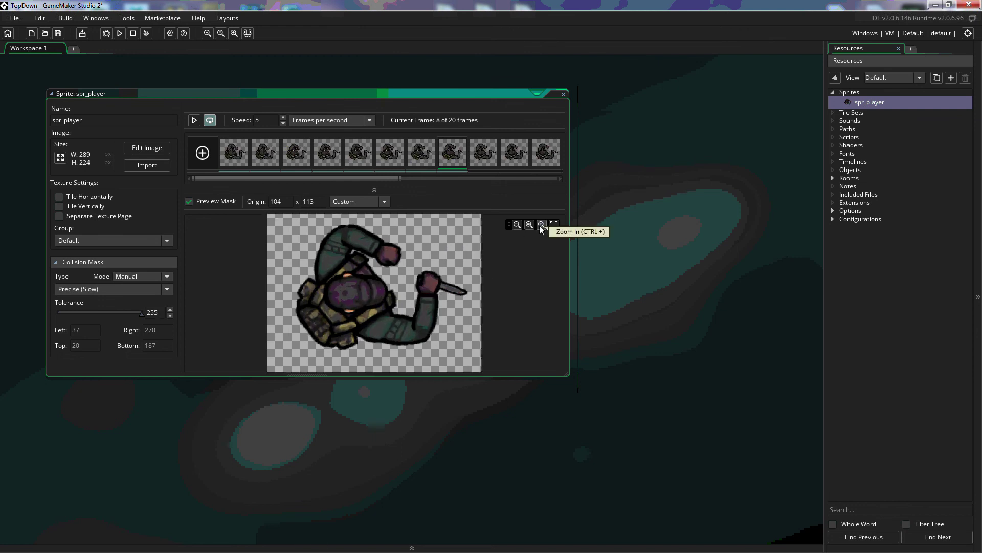
left_click(539, 225)
left_click(539, 225)
left_click(539, 225)
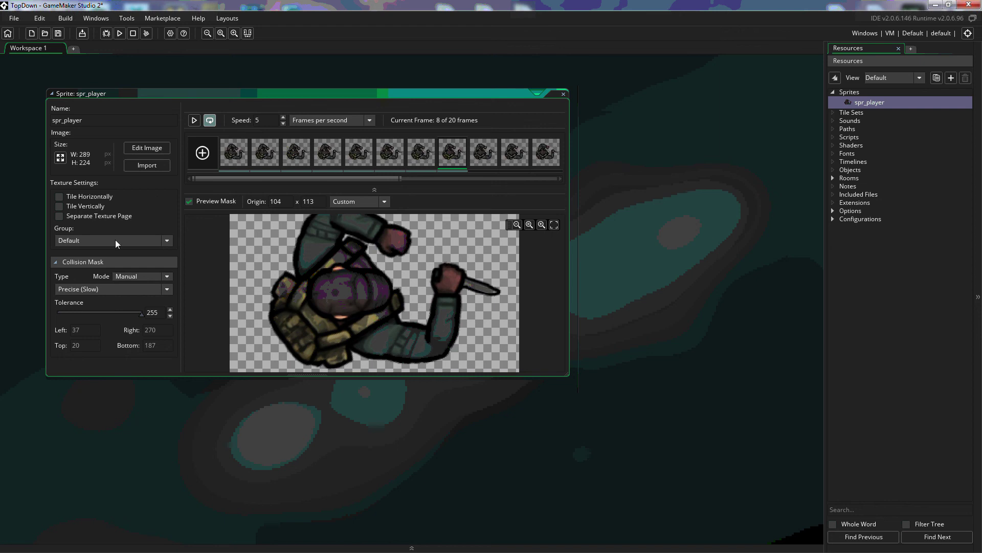
left_click(189, 201)
Save the project, keeping spr_player's animation speed at 5 frames per second
key("ctrl+s")
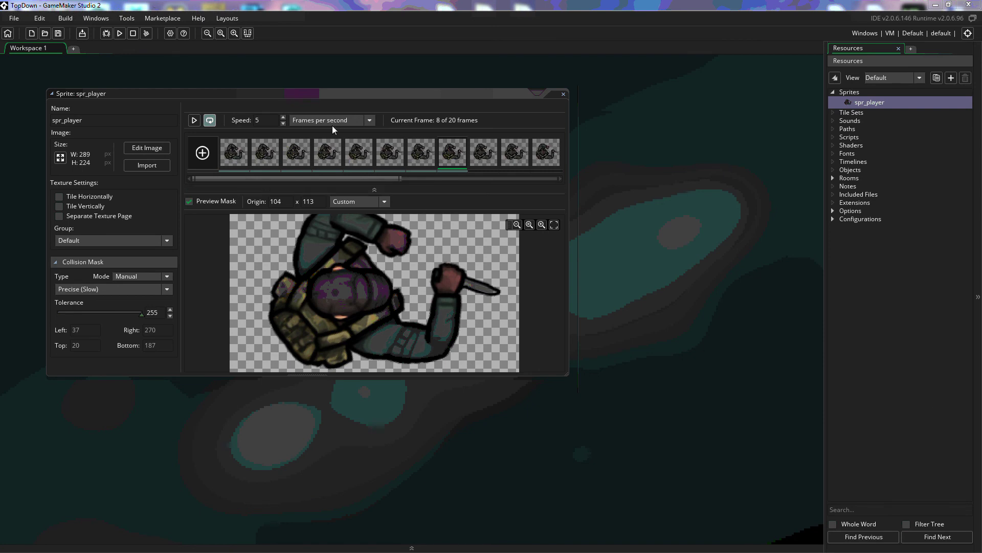
left_click(370, 121)
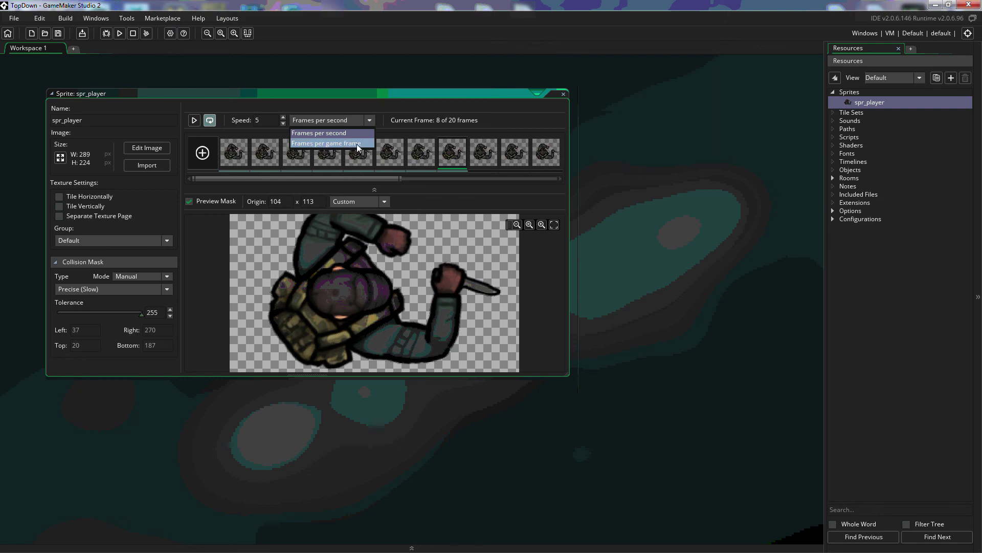
left_click(342, 94)
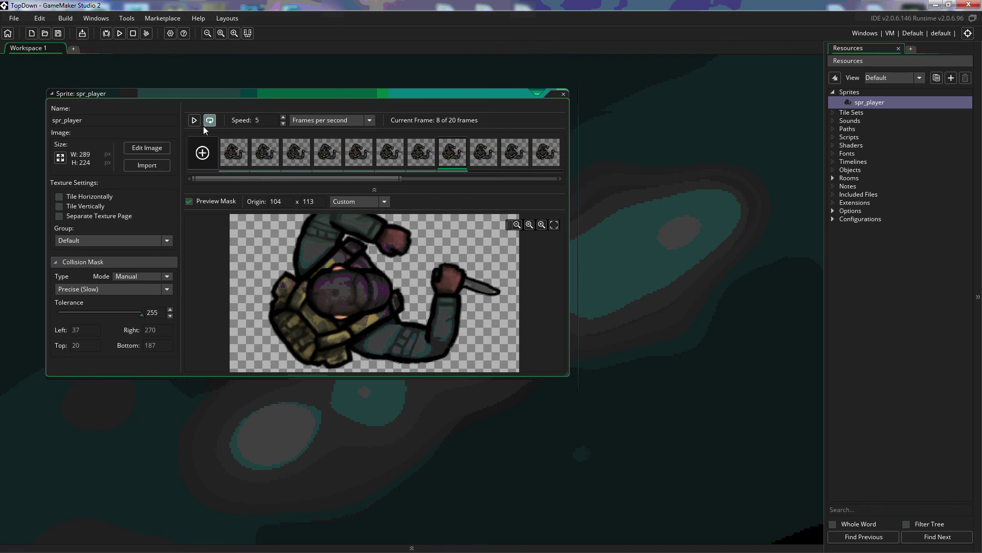